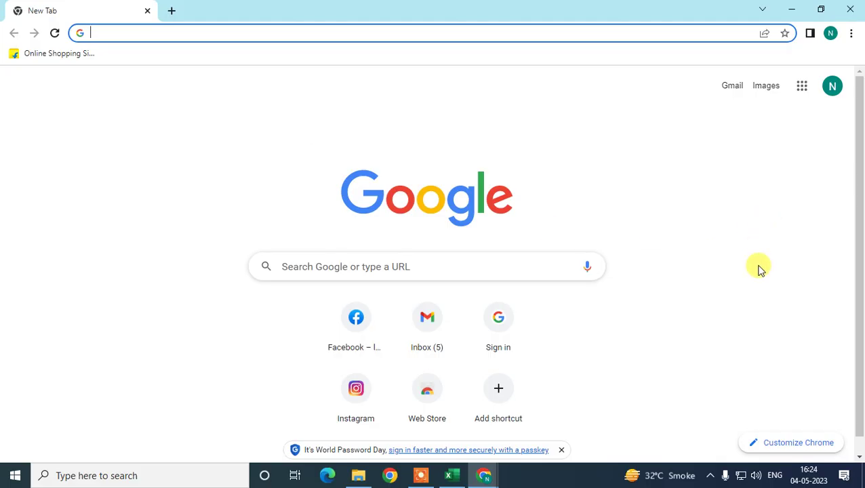
Step: Launch Google Maps from the Chrome Google apps grid, showing the Mumbai map
left_click(832, 88)
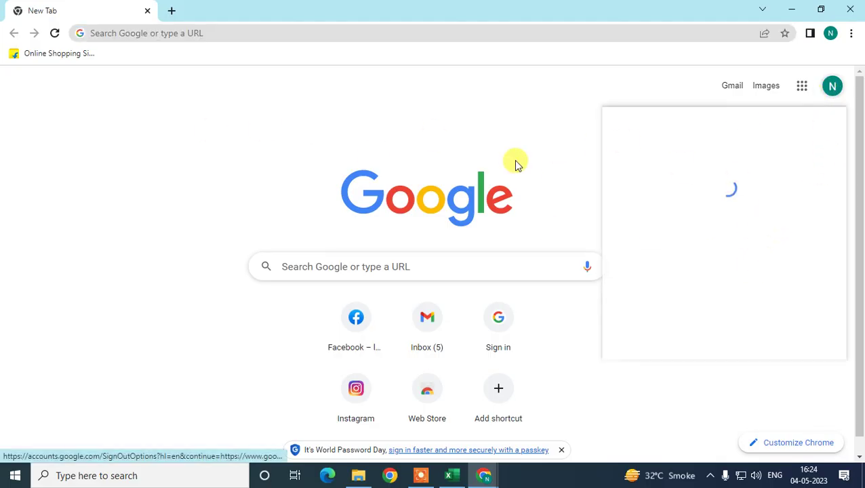
left_click_drag(682, 145, 787, 146)
left_click(459, 115)
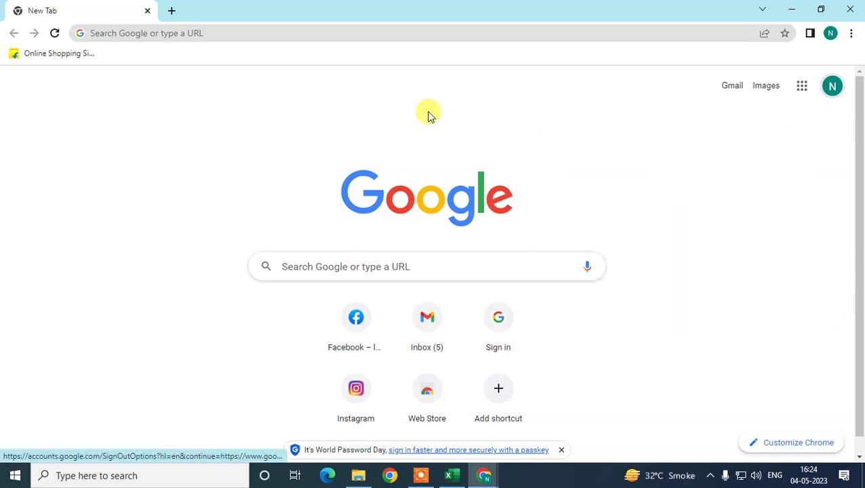
left_click(802, 85)
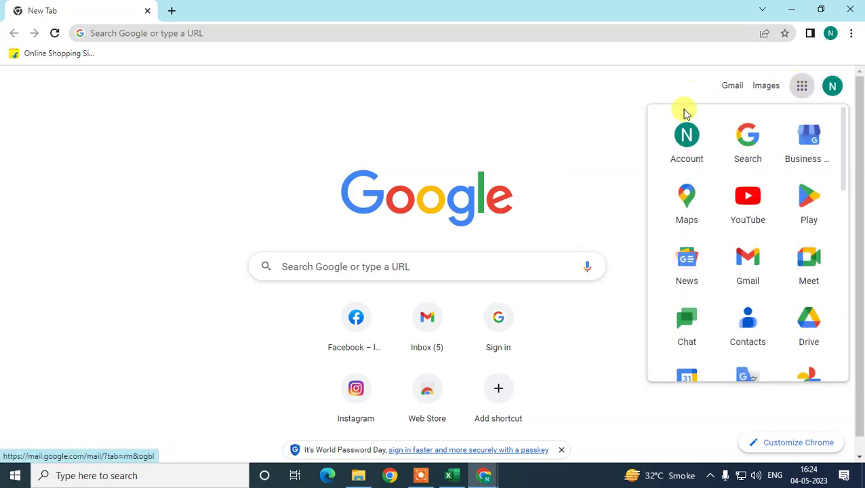
left_click(780, 209)
scroll(746, 196, "down", 1)
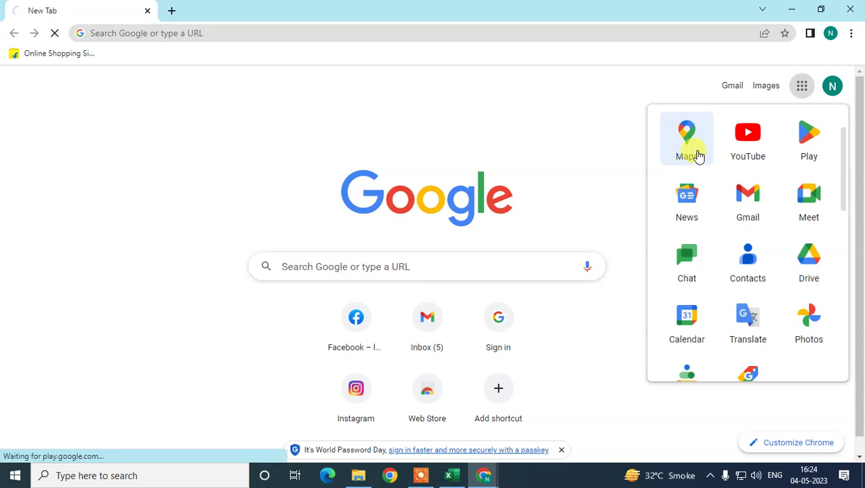
left_click(698, 156)
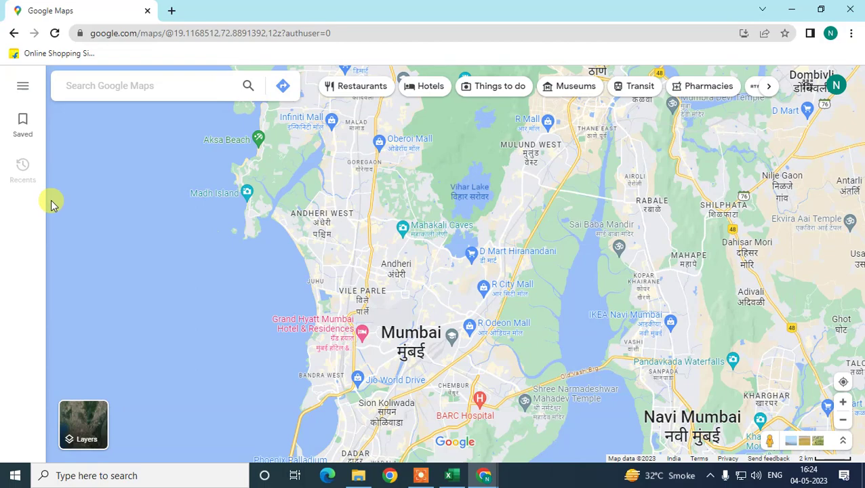
Step: Show the Google Maps hamburger menu and scroll down to its map-editing options
left_click(20, 85)
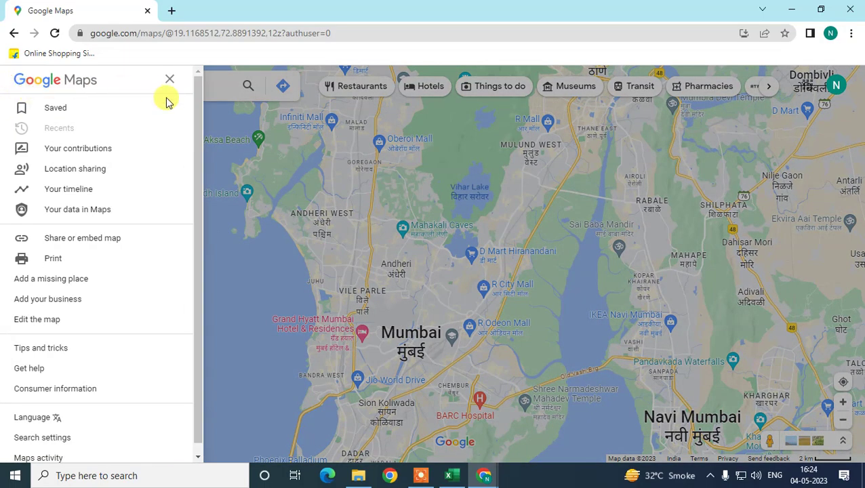
left_click(171, 82)
left_click(23, 89)
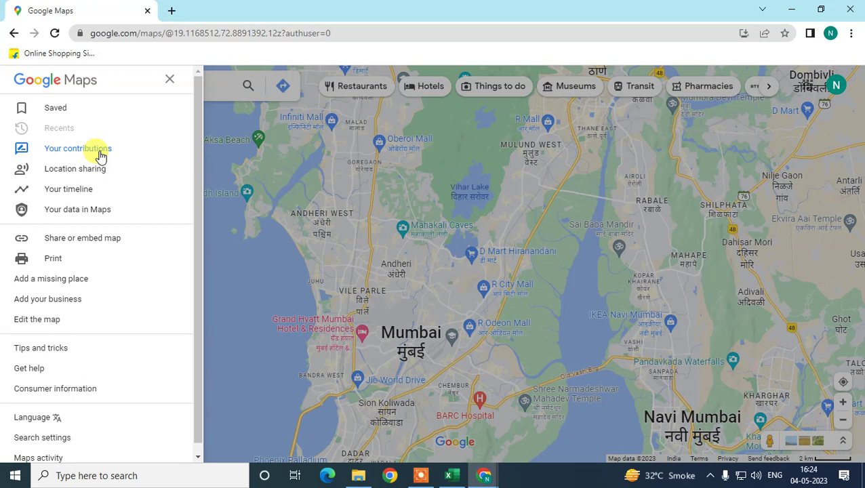
scroll(102, 151, "down", 1)
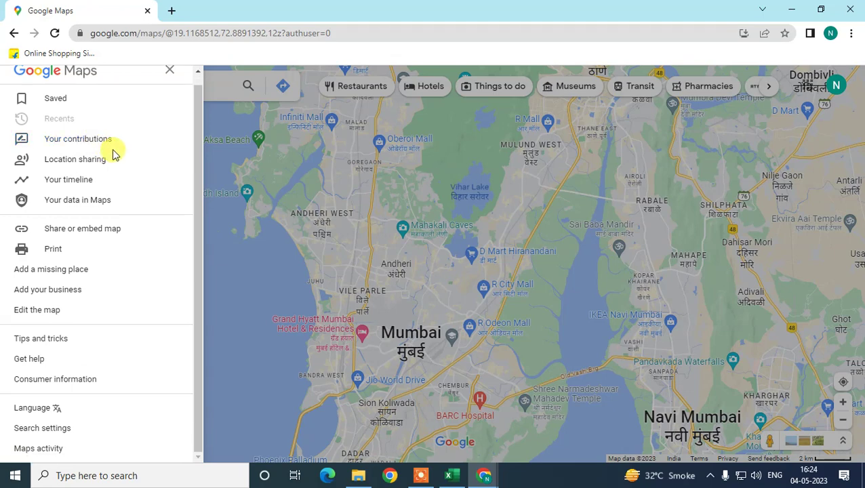
Step: Start a new missing place and enter the name 'abhi home'
left_click(61, 271)
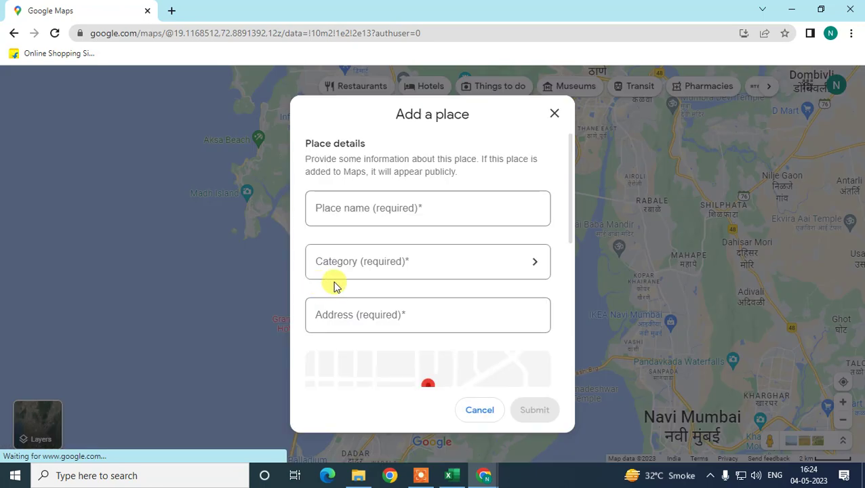
scroll(475, 244, "down", 1)
scroll(488, 244, "down", 5)
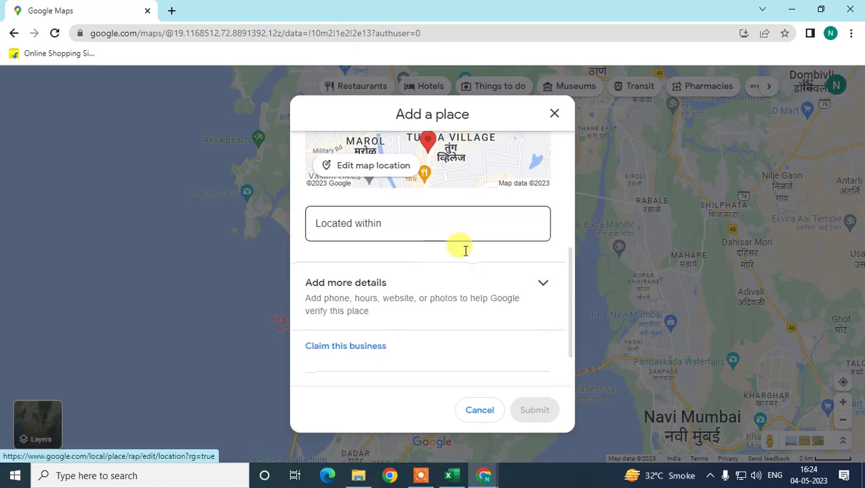
scroll(464, 251, "up", 5)
left_click(379, 205)
type("abhi home")
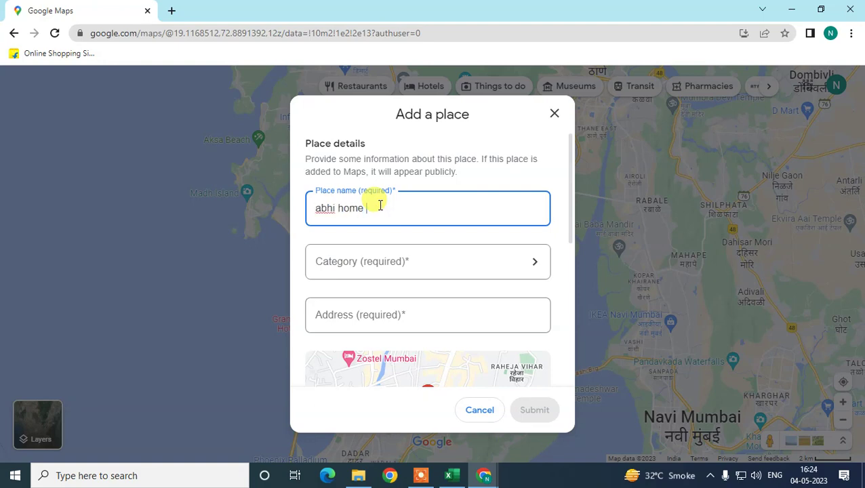
key("Tab")
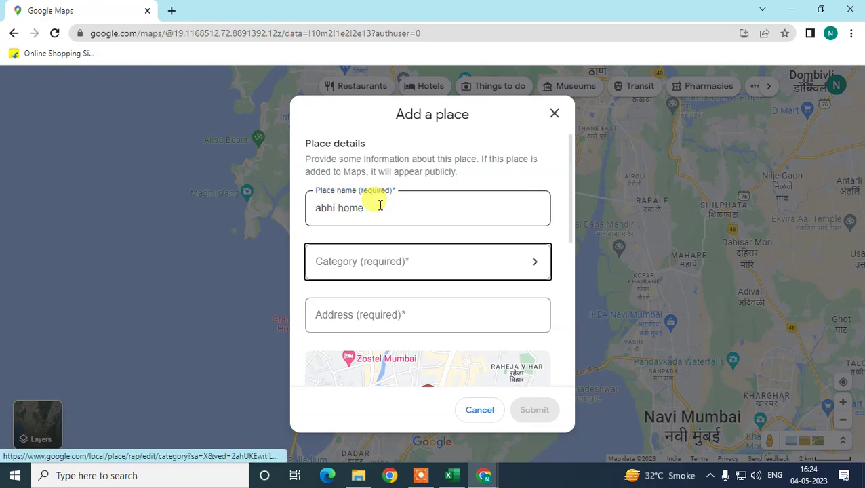
Step: Set category Residential > Apartment building and address East Texas Street, Bossier City
left_click(371, 262)
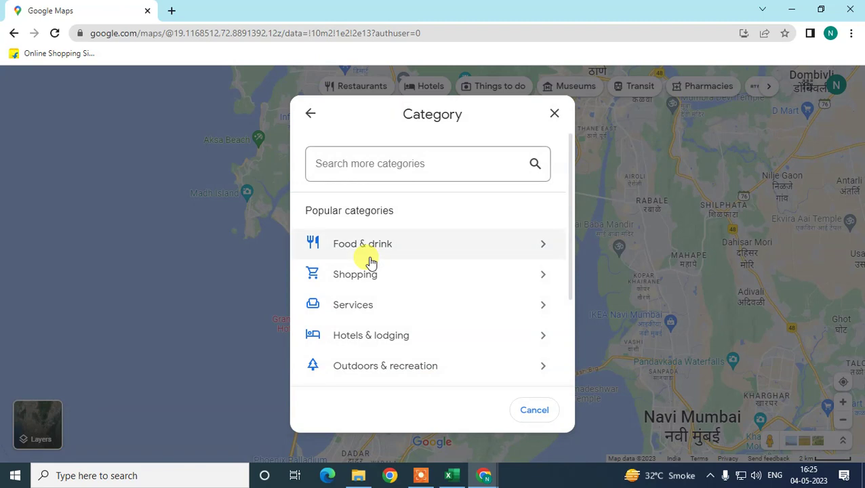
scroll(421, 253, "down", 1)
scroll(440, 329, "down", 2)
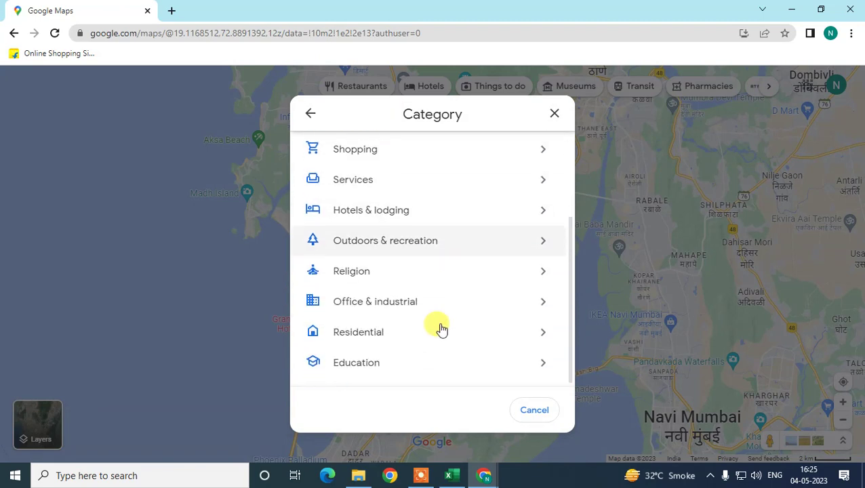
left_click(402, 331)
left_click(383, 219)
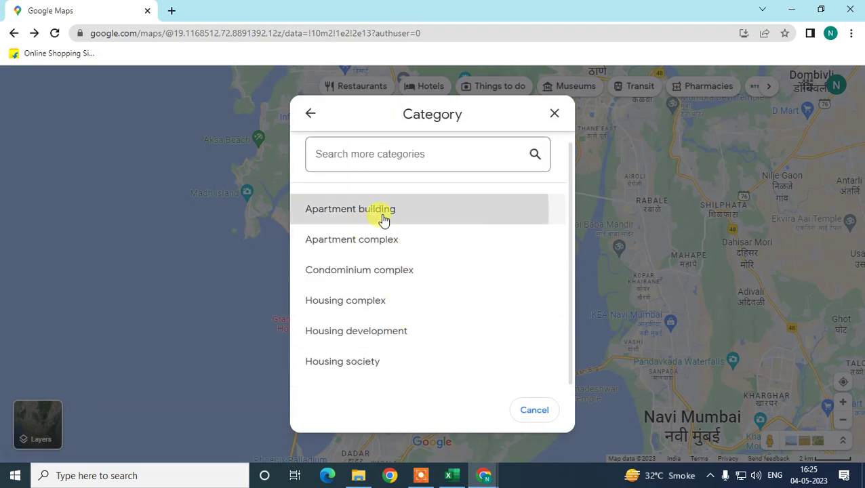
scroll(403, 299, "down", 1)
left_click(395, 242)
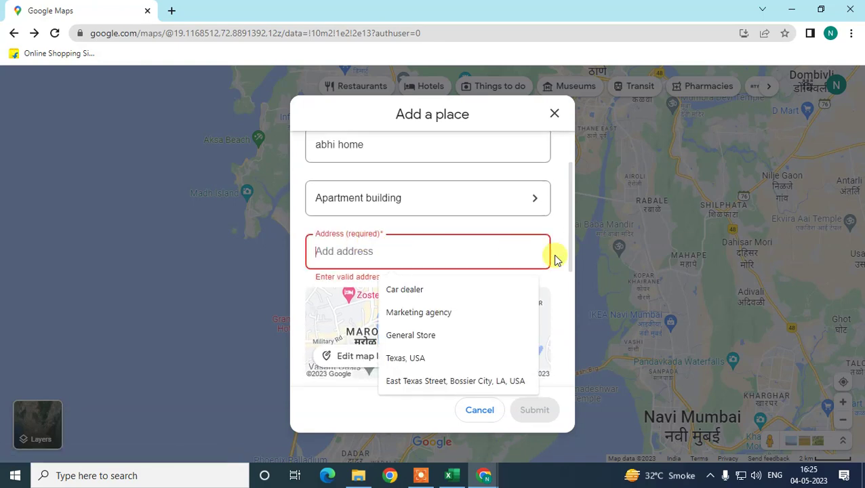
left_click(451, 381)
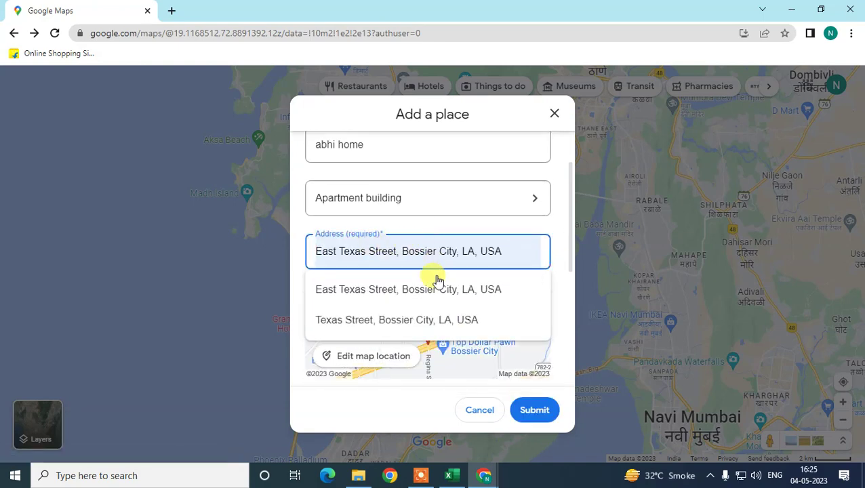
Step: Reconfirm the Apartment building category and the East Texas Street, Bossier City address
left_click(547, 211)
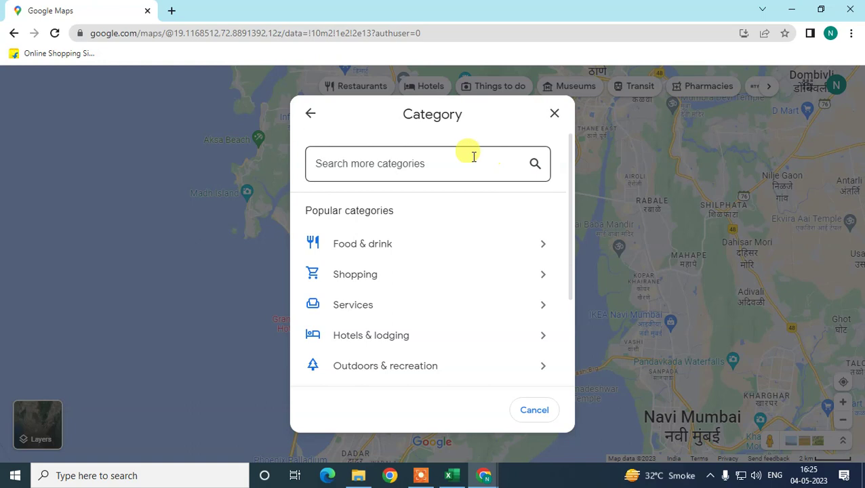
scroll(488, 284, "down", 2)
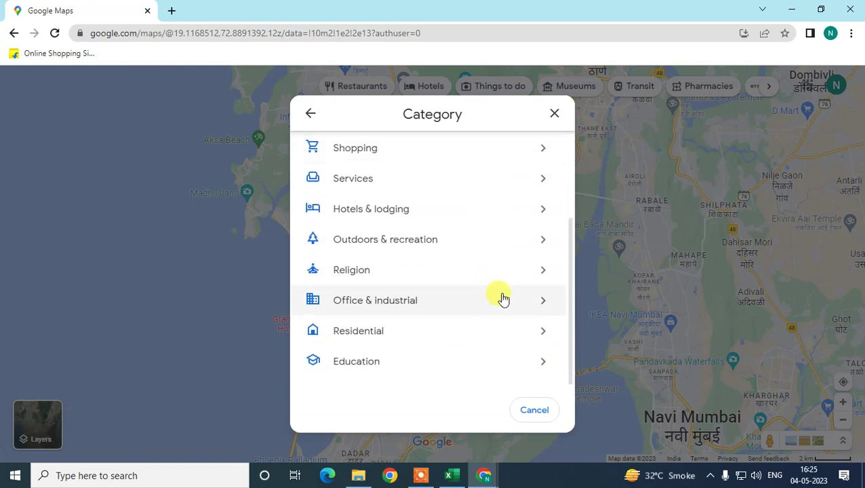
scroll(503, 302, "up", 2)
scroll(440, 318, "down", 2)
left_click(411, 330)
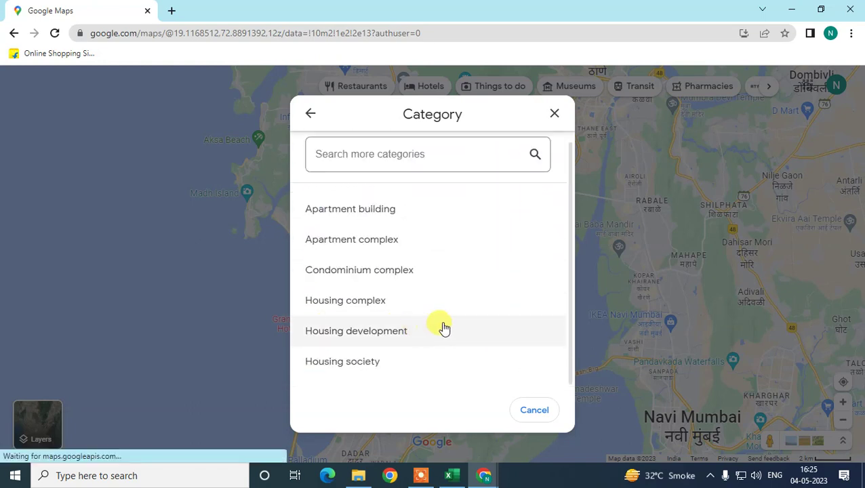
left_click(471, 207)
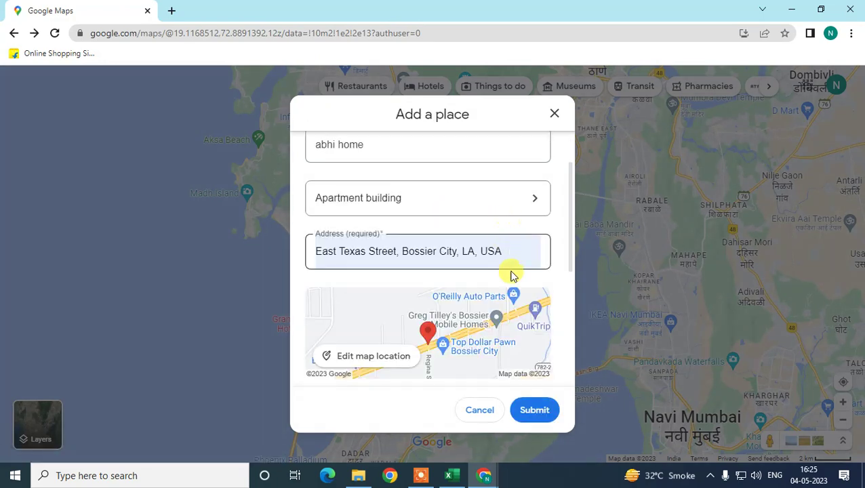
left_click(532, 318)
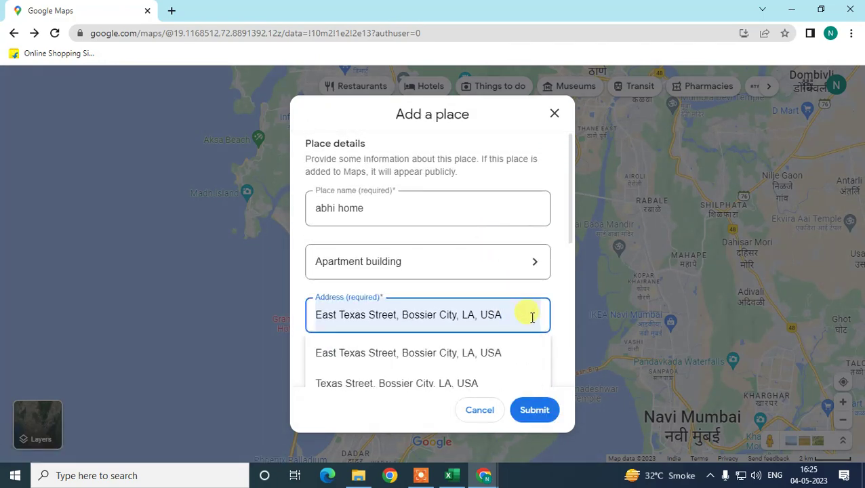
left_click(520, 349)
Step: Scroll down to the Located within field and begin filling it in
scroll(560, 286, "down", 2)
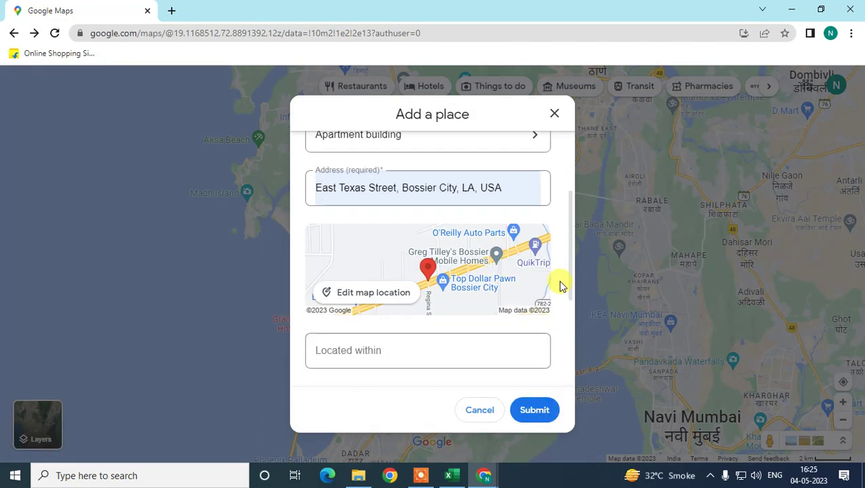
scroll(560, 286, "down", 2)
left_click(367, 223)
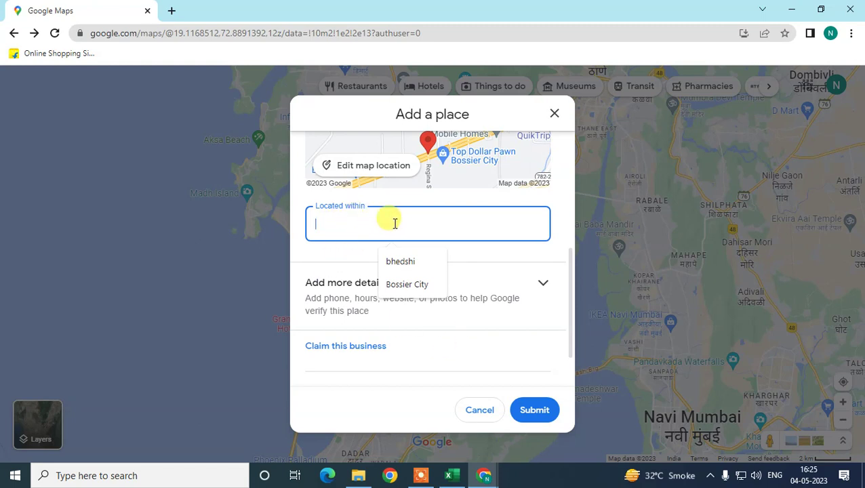
scroll(406, 217, "up", 1)
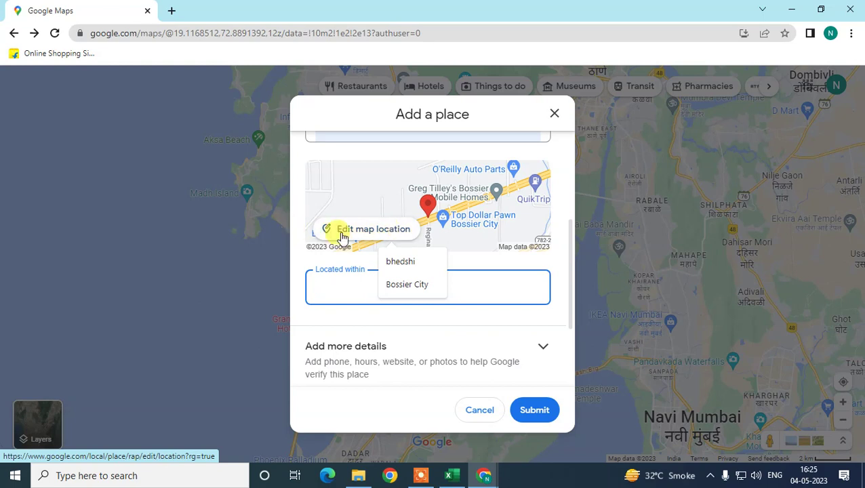
Step: Dismiss the Located within suggestions and roughly pan the location map under the pin
left_click(426, 207)
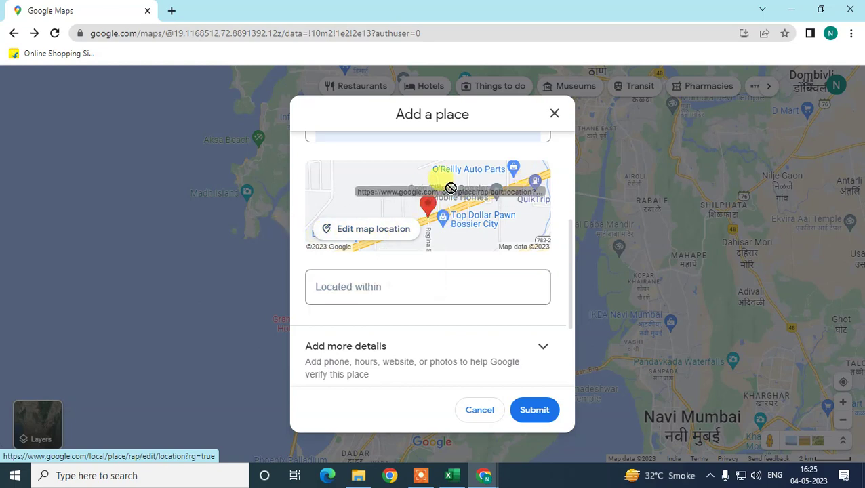
left_click(371, 234)
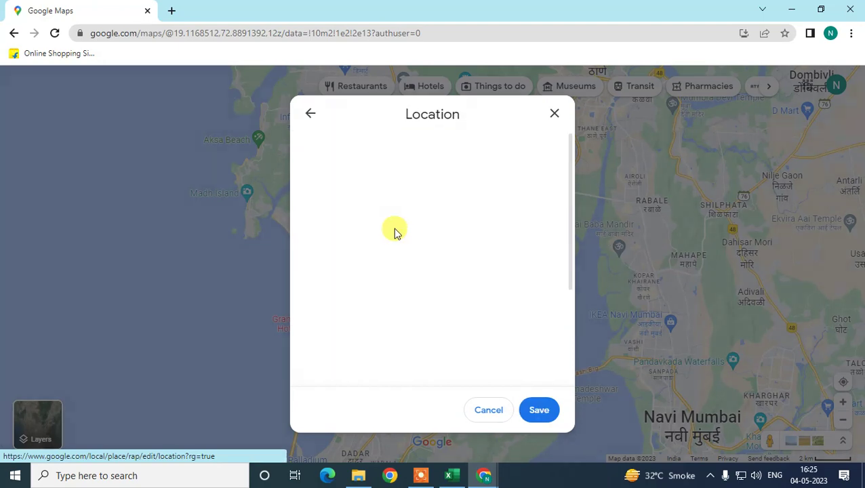
left_click_drag(428, 265, 425, 276)
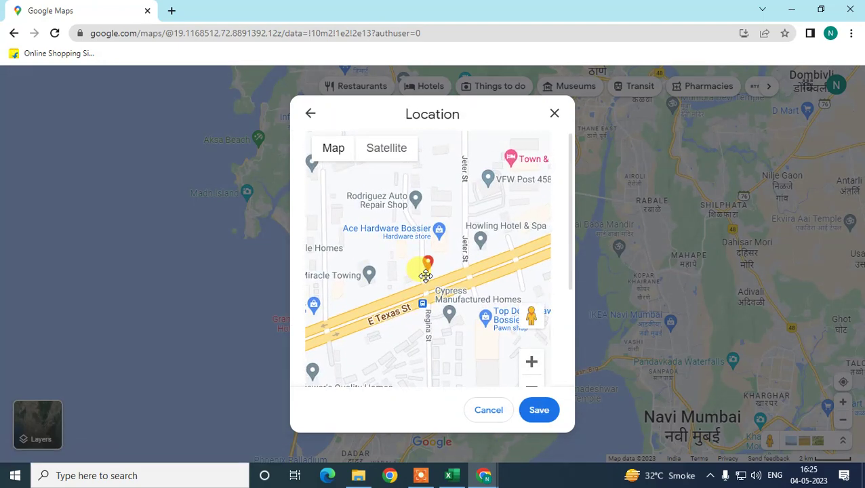
mouse_move(425, 274)
left_mouse_down()
mouse_move(446, 290)
mouse_move(435, 258)
mouse_move(434, 267)
mouse_move(400, 279)
mouse_move(437, 261)
mouse_move(450, 271)
left_mouse_up()
Step: In unlabeled Satellite view, zoom in, set the pin on the building, and save
left_click(386, 148)
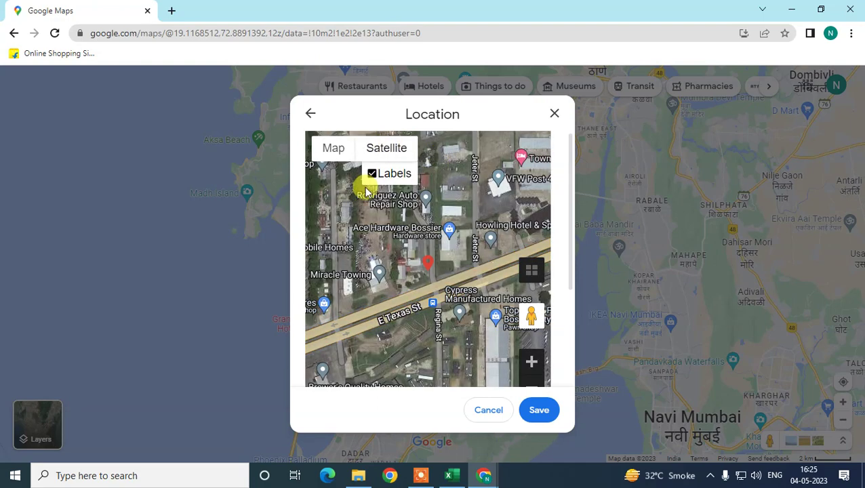
left_click(372, 174)
scroll(430, 278, "up", 2)
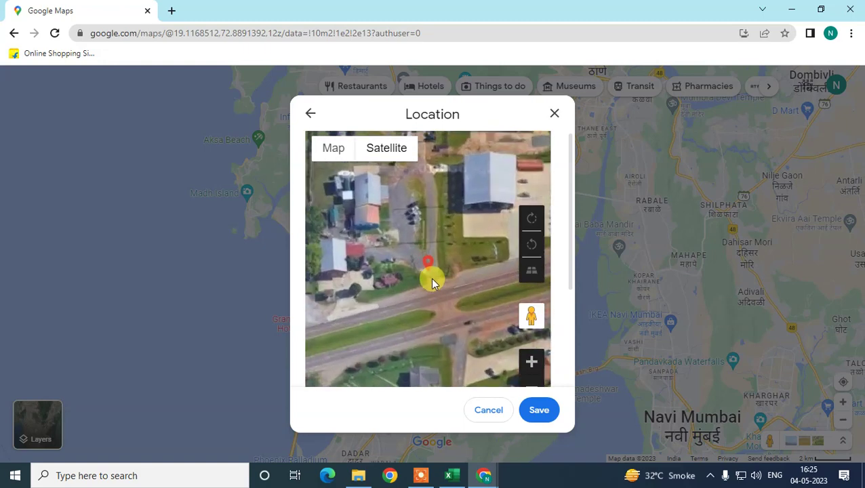
left_click(529, 364)
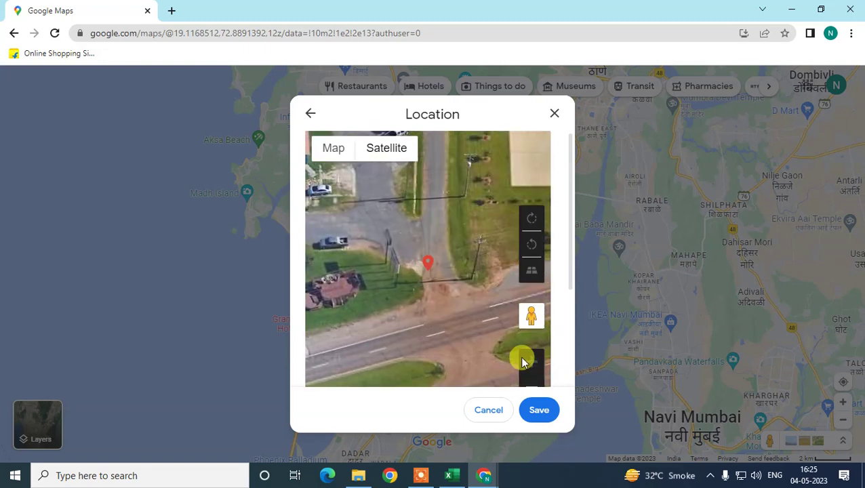
double_click(458, 289)
left_click_drag(445, 295, 496, 287)
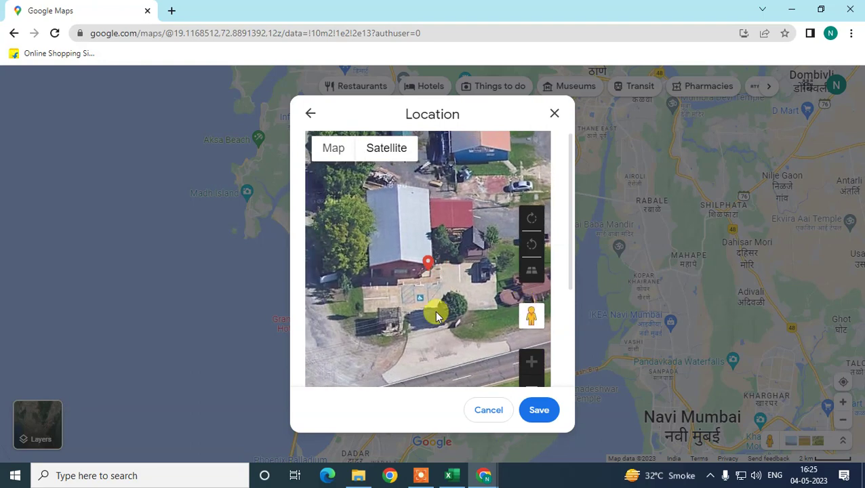
left_click_drag(437, 309, 479, 351)
left_click(532, 419)
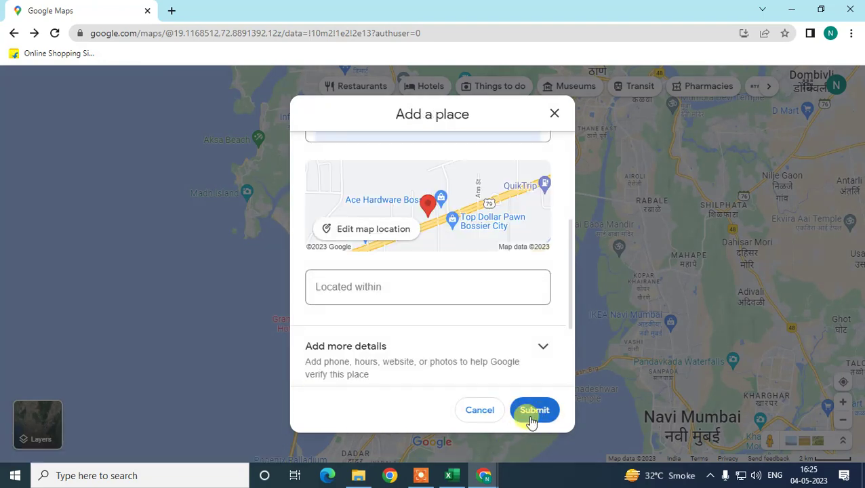
Step: Expand Add more details and leave Opening date unset
scroll(459, 347, "down", 2)
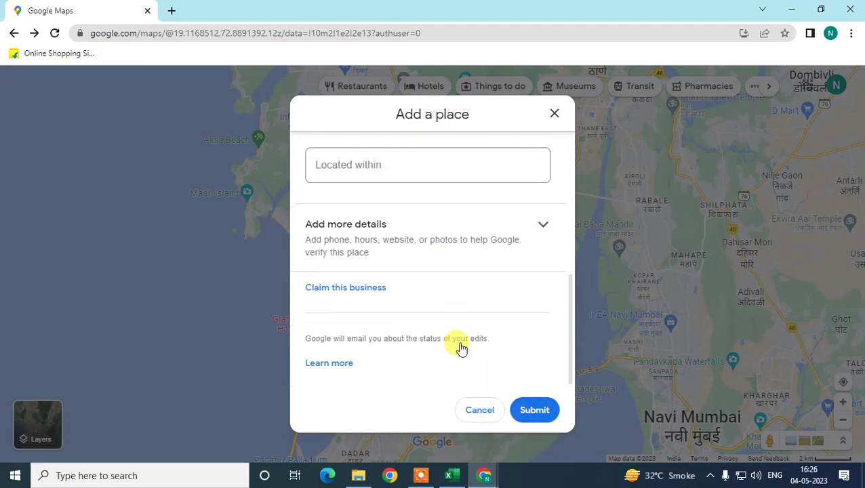
left_click(544, 227)
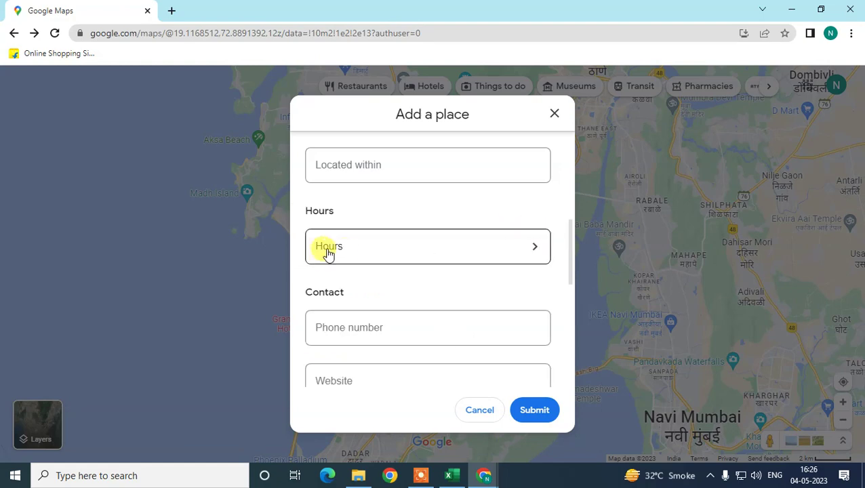
scroll(366, 251, "down", 1)
scroll(375, 282, "down", 1)
scroll(415, 312, "down", 1)
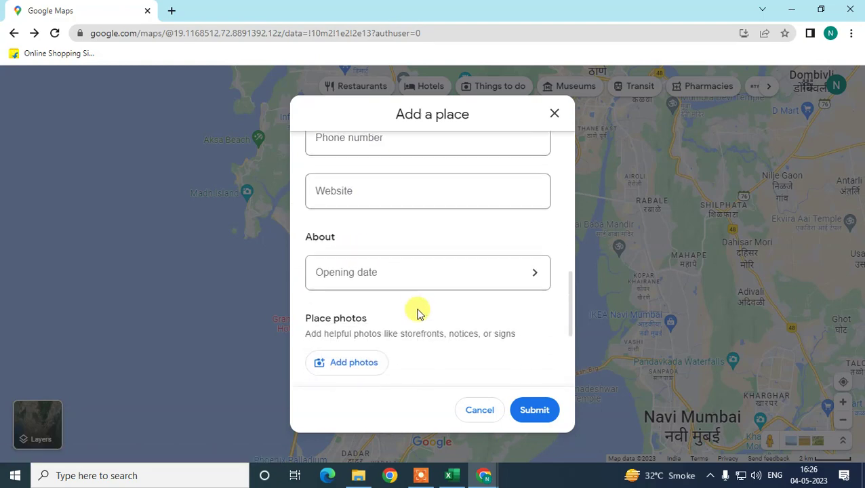
left_click(373, 277)
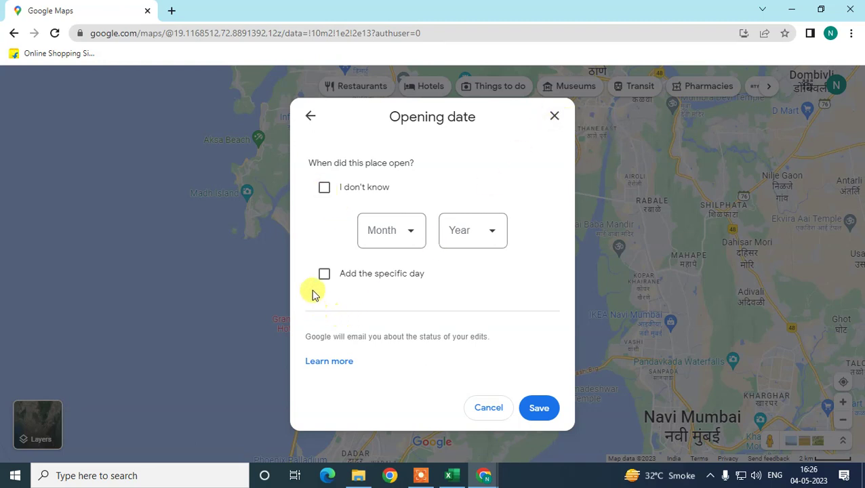
left_click(555, 119)
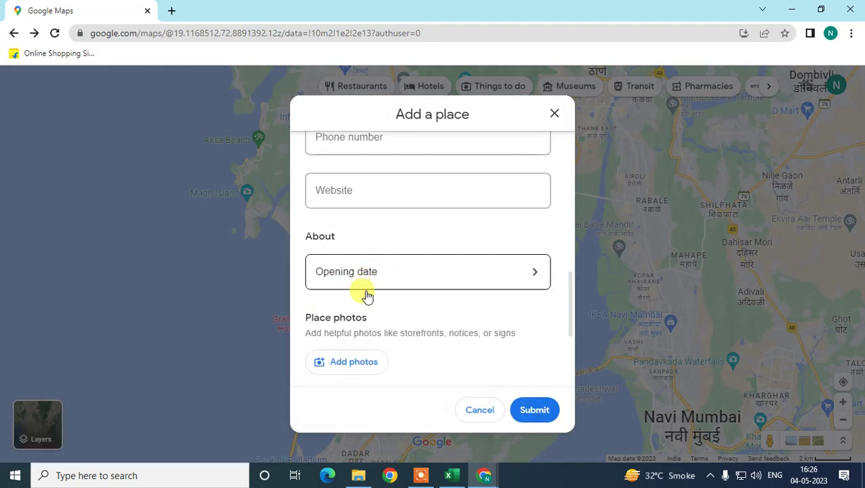
Step: Review the whole Add a place form, checking the 'abhi home' name entry
scroll(359, 305, "down", 2)
scroll(366, 254, "down", 1)
scroll(339, 288, "down", 1)
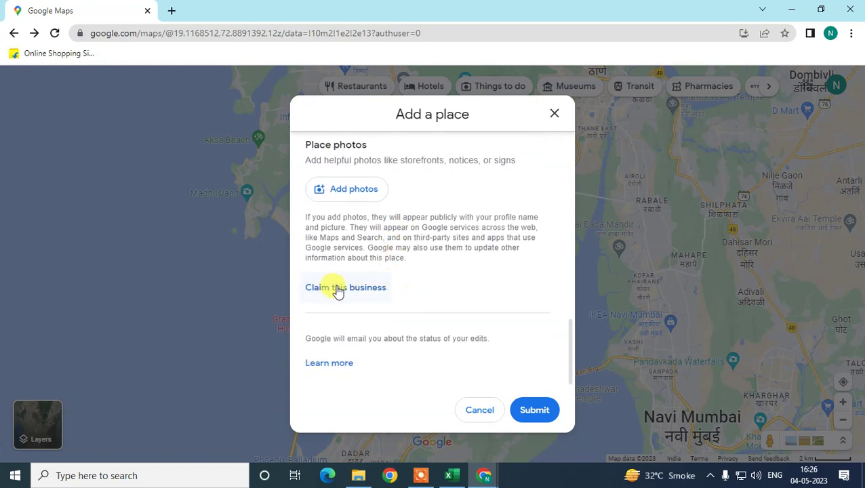
scroll(397, 309, "up", 3)
scroll(405, 322, "up", 3)
scroll(405, 319, "up", 3)
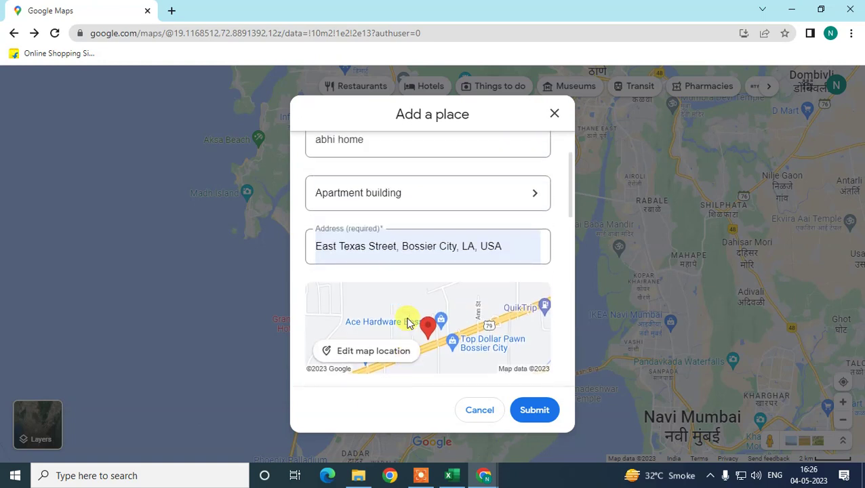
scroll(406, 316, "up", 1)
left_click(363, 215)
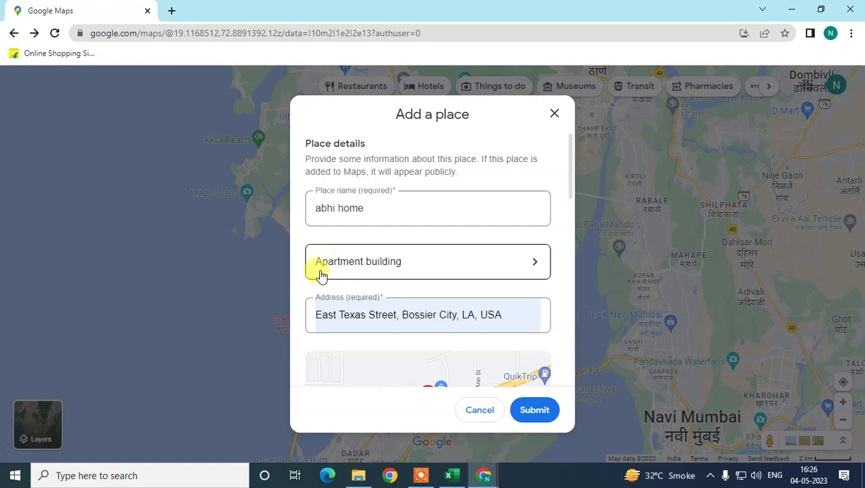
scroll(427, 282, "down", 3)
scroll(423, 289, "down", 4)
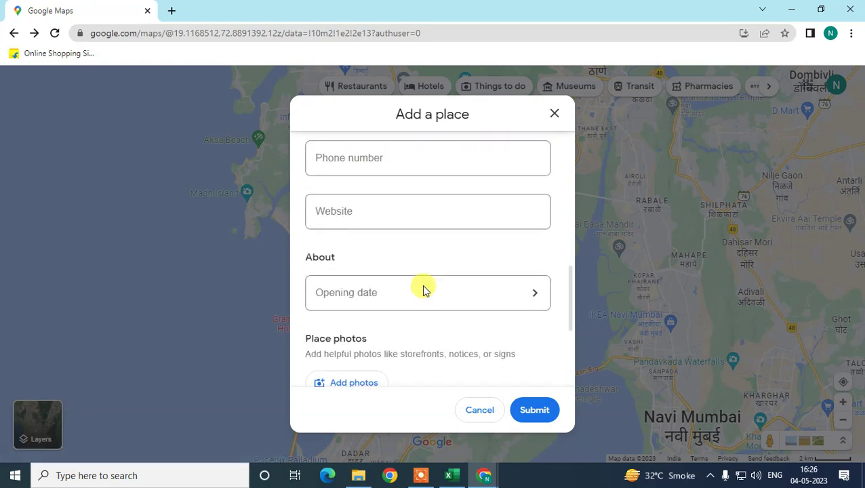
scroll(441, 298, "down", 3)
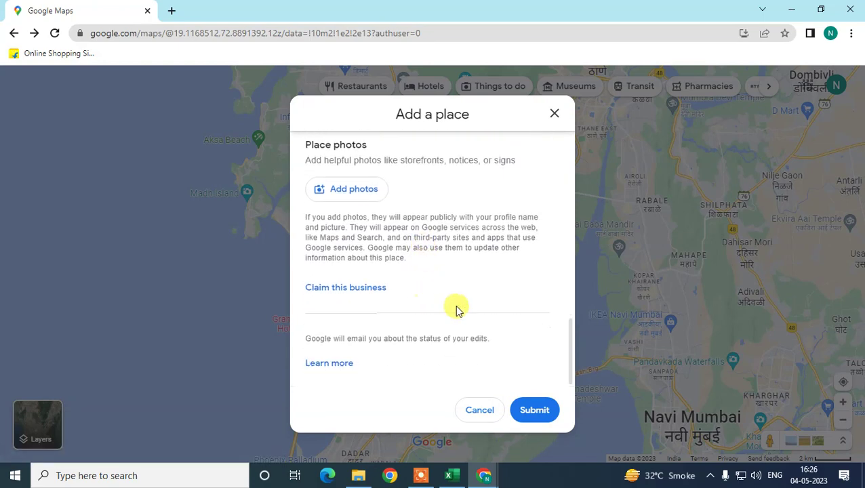
Step: Submit the 'abhi home' suggestion and close the Thanks for improving Google Maps dialog
left_click(540, 415)
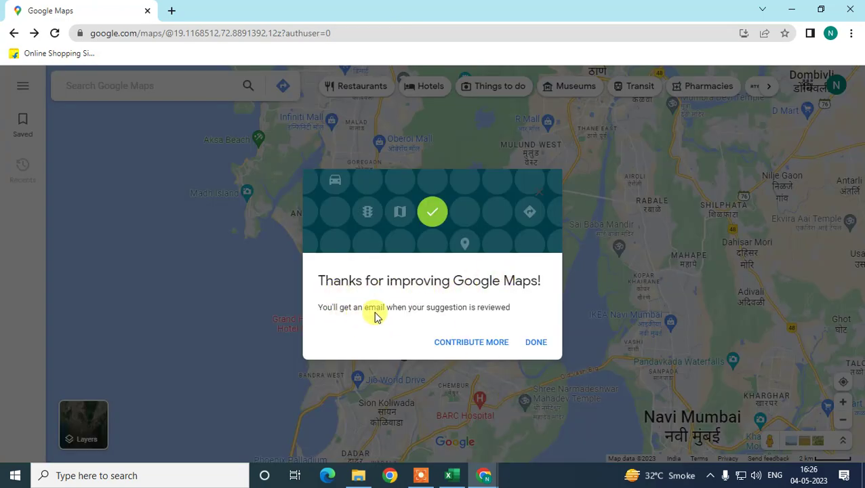
left_click_drag(513, 313, 420, 336)
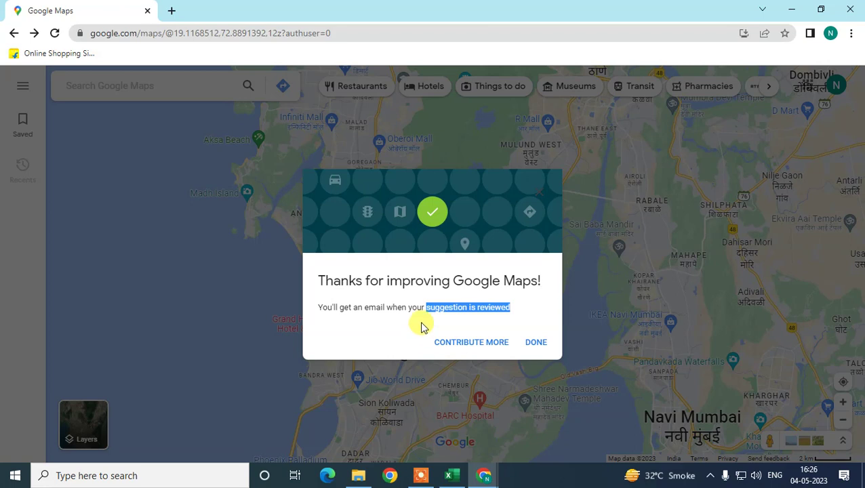
left_click(537, 344)
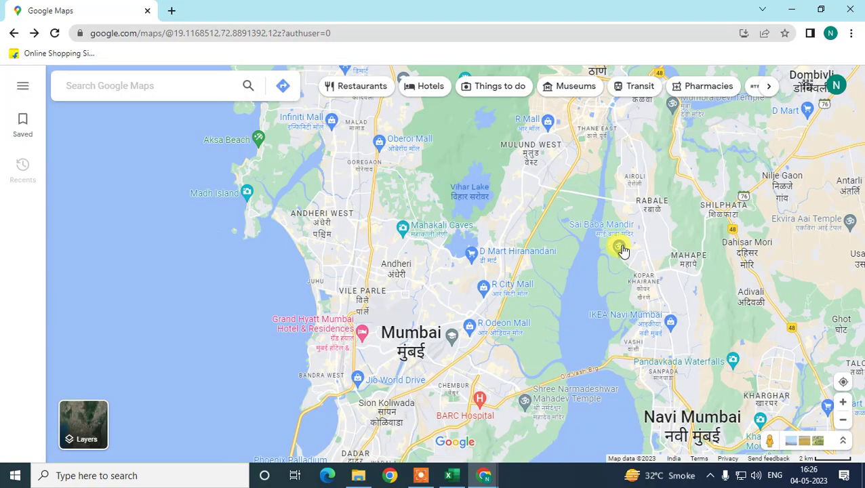
Step: Go to Your contributions, browse Reviews and Photos, then open the pending abhi home edit
left_click_drag(622, 250, 251, 222)
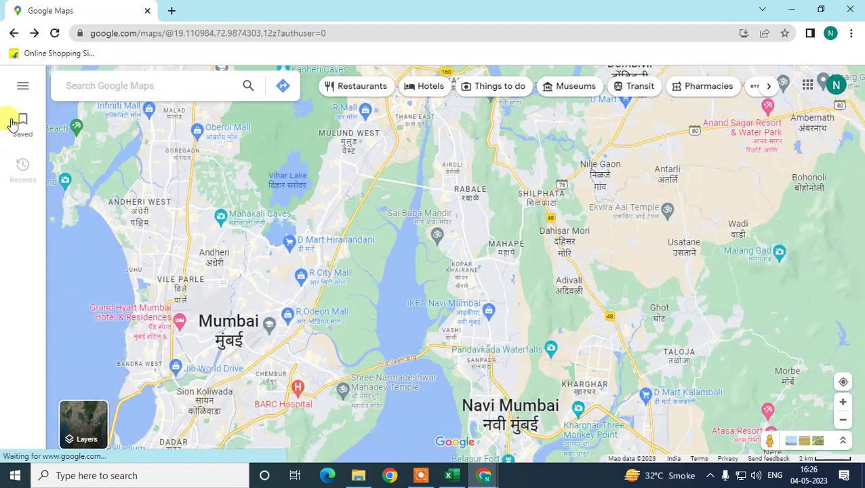
left_click(22, 89)
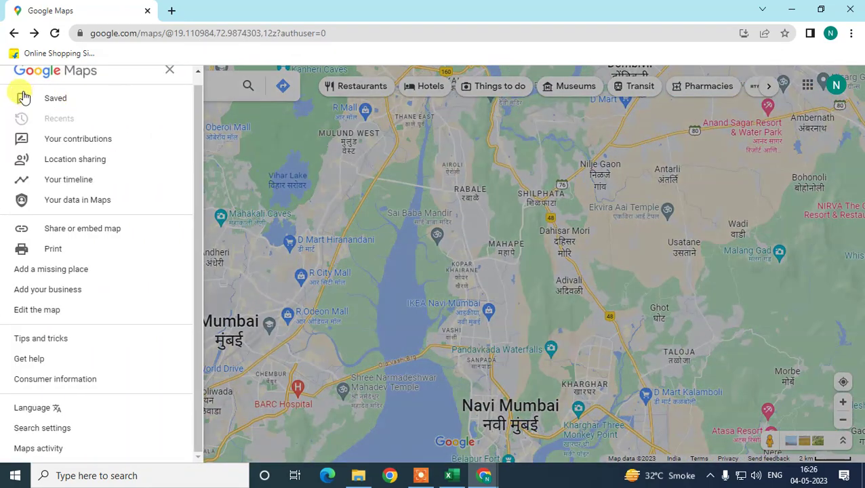
left_click(55, 143)
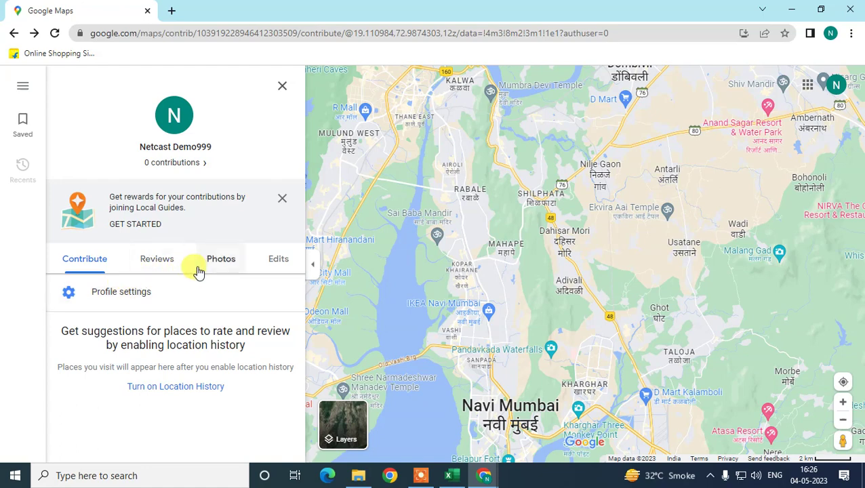
left_click(148, 266)
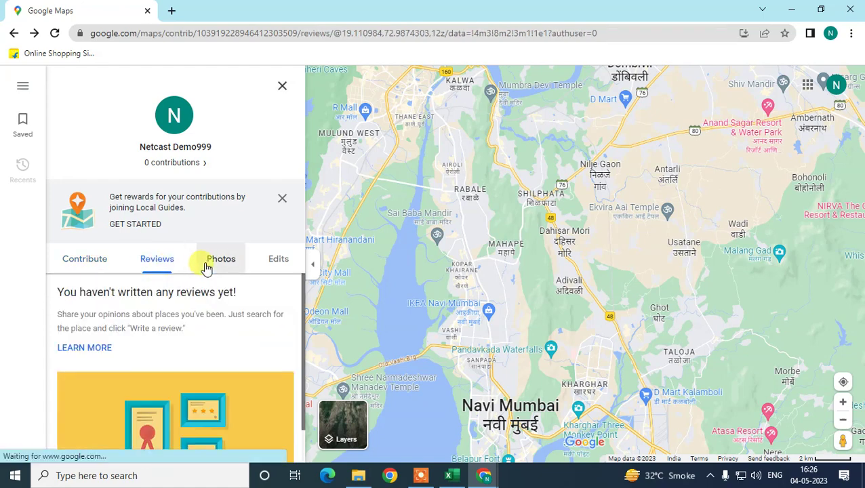
left_click(206, 265)
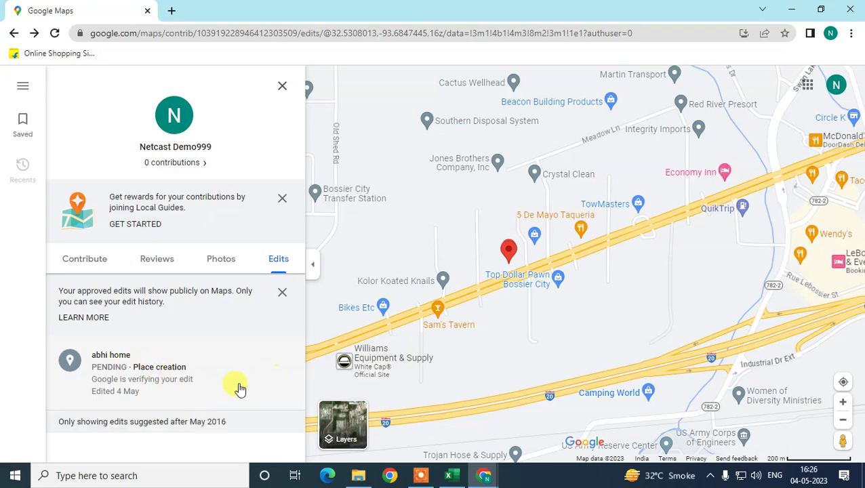
left_click(133, 392)
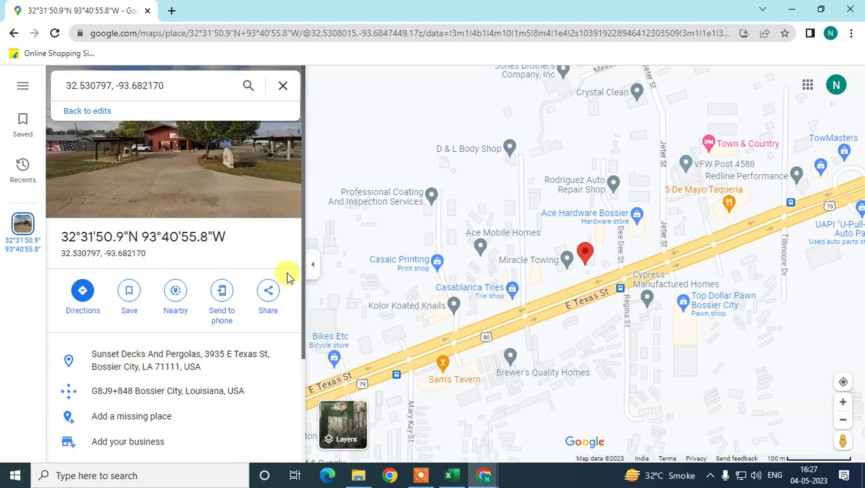
mouse_move(175, 360)
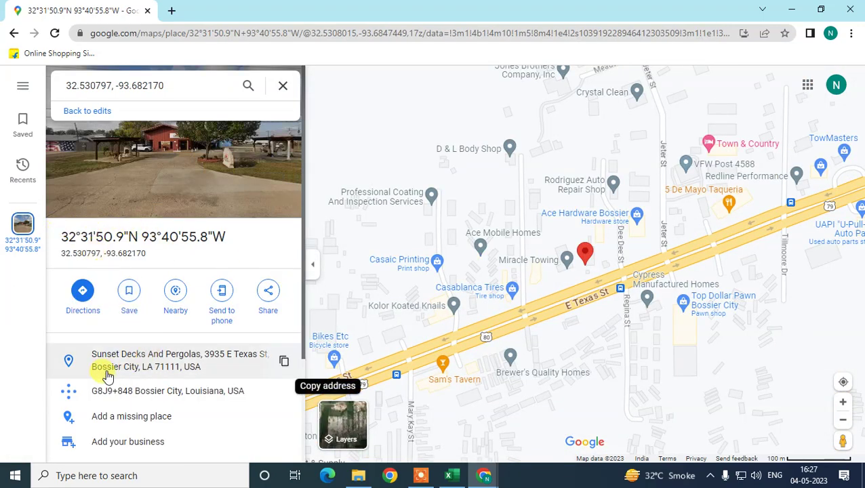
Step: Review abhi home's coordinates and nearby address, clear the search, and reopen the main menu
scroll(112, 372, "down", 1)
scroll(139, 368, "down", 1)
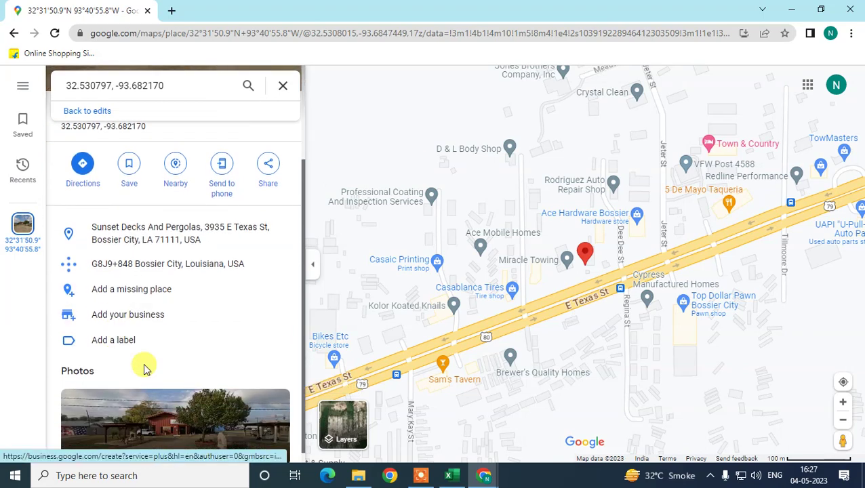
scroll(148, 370, "up", 2)
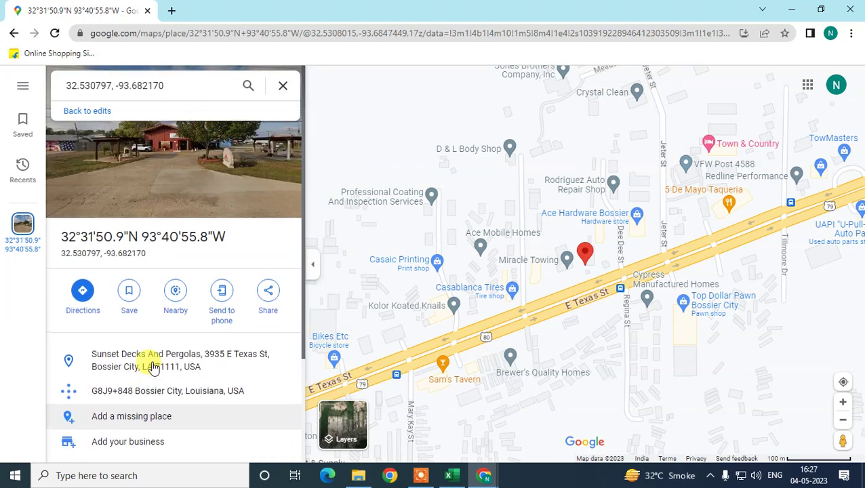
left_click(282, 86)
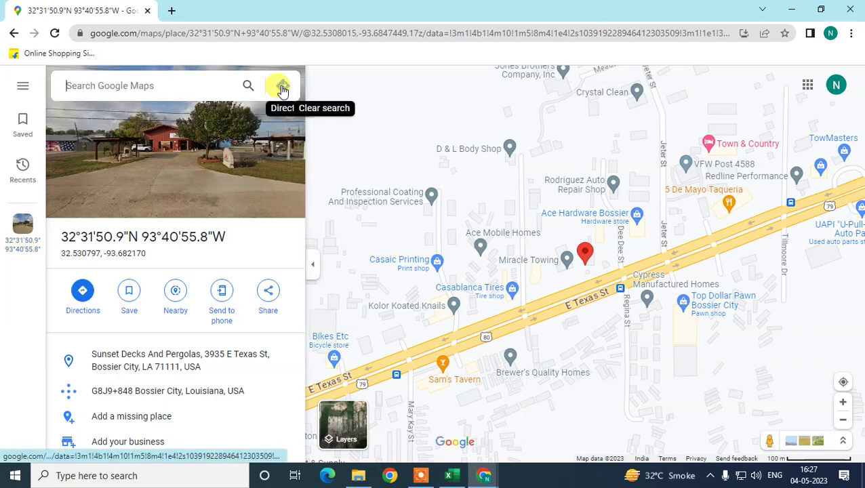
left_click(24, 87)
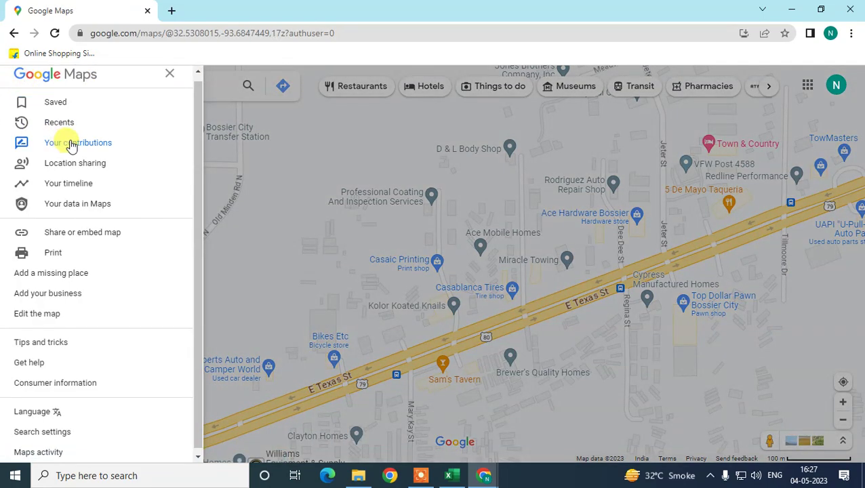
Step: Confirm abhi home as pending Place creation under Your contributions > Edits, then show the desktop
left_click(104, 148)
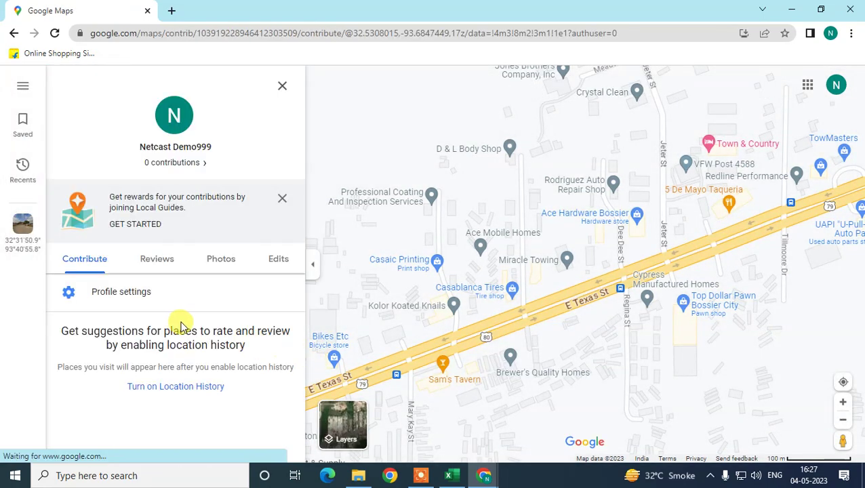
left_click(277, 261)
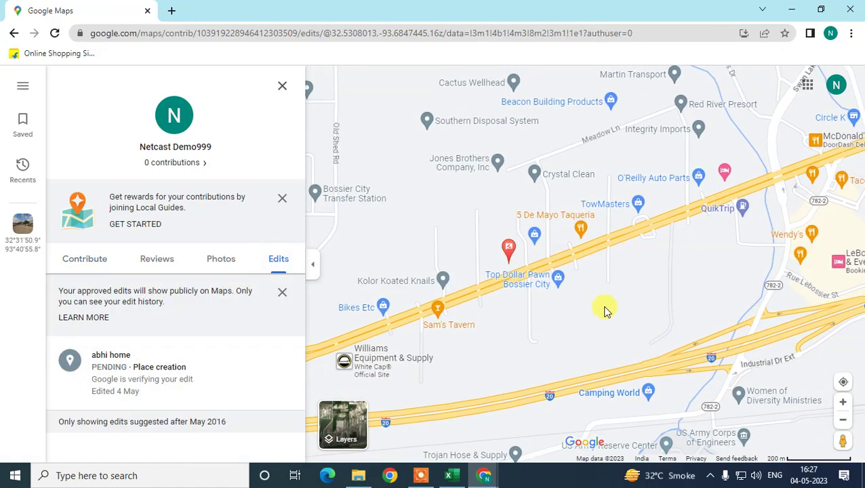
key("super+d")
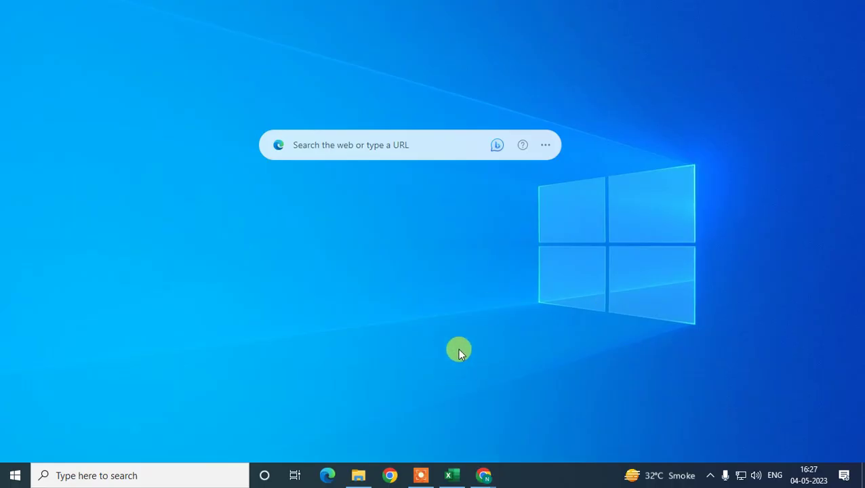